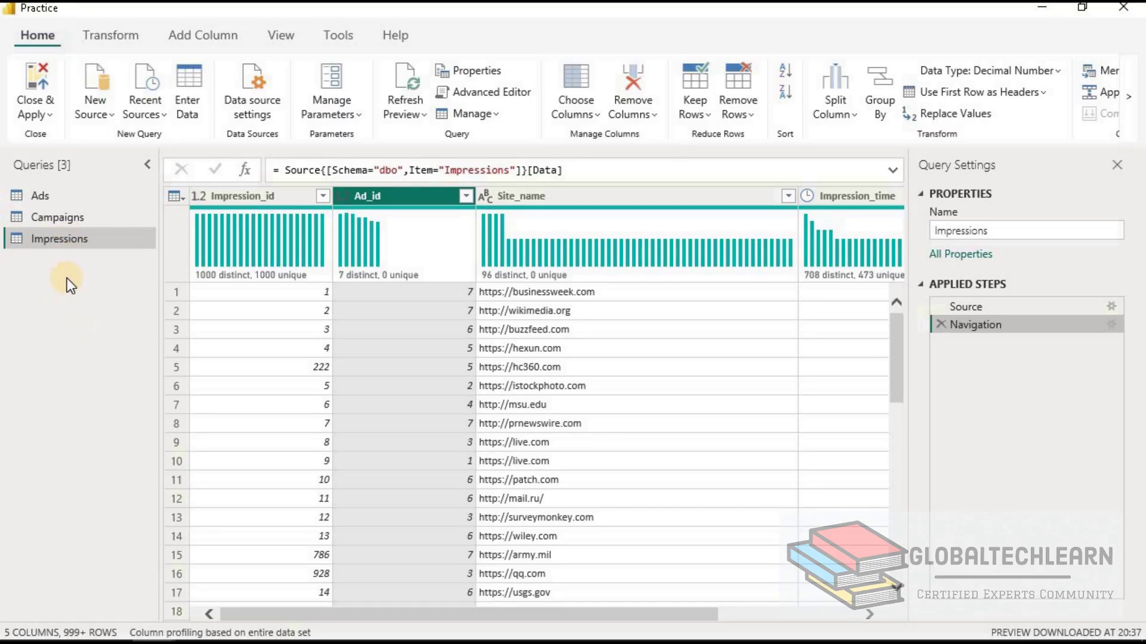
- Check the Impression_id and Ad_id column statistics, preview Campaigns and Ads, then return to Impressions
left_click(275, 278)
left_click(410, 295)
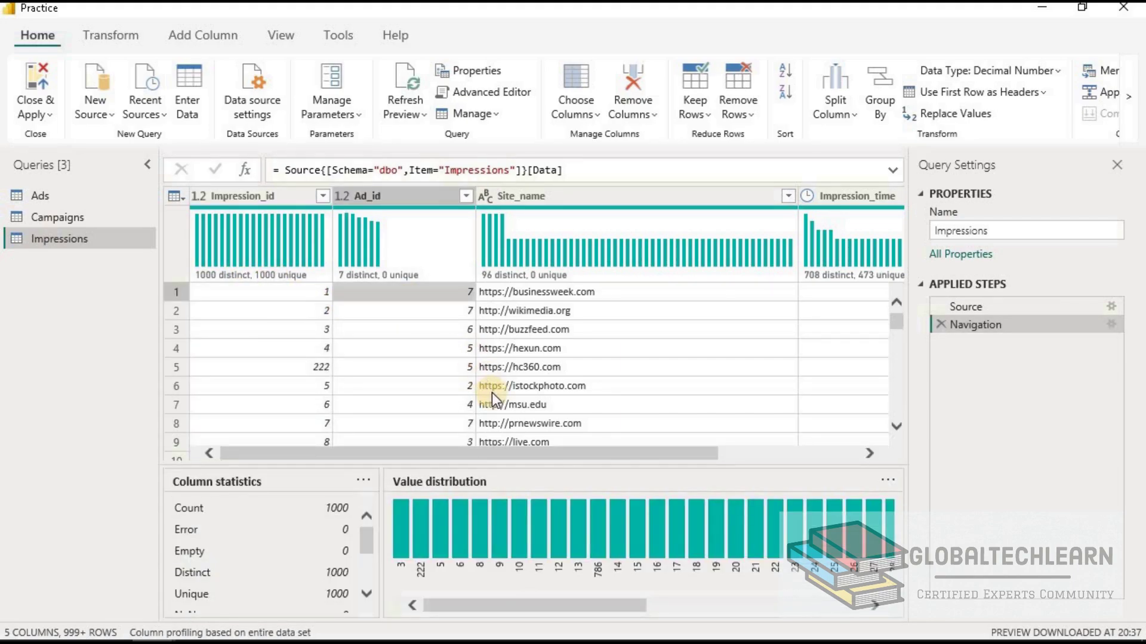
left_click_drag(513, 506, 695, 507)
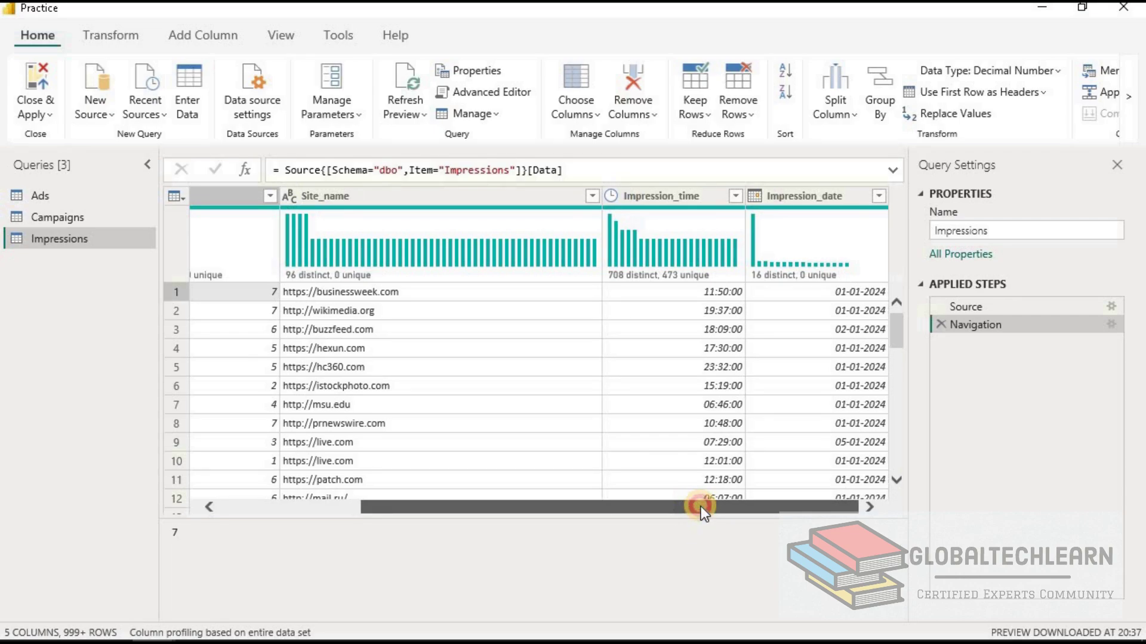
left_click(42, 217)
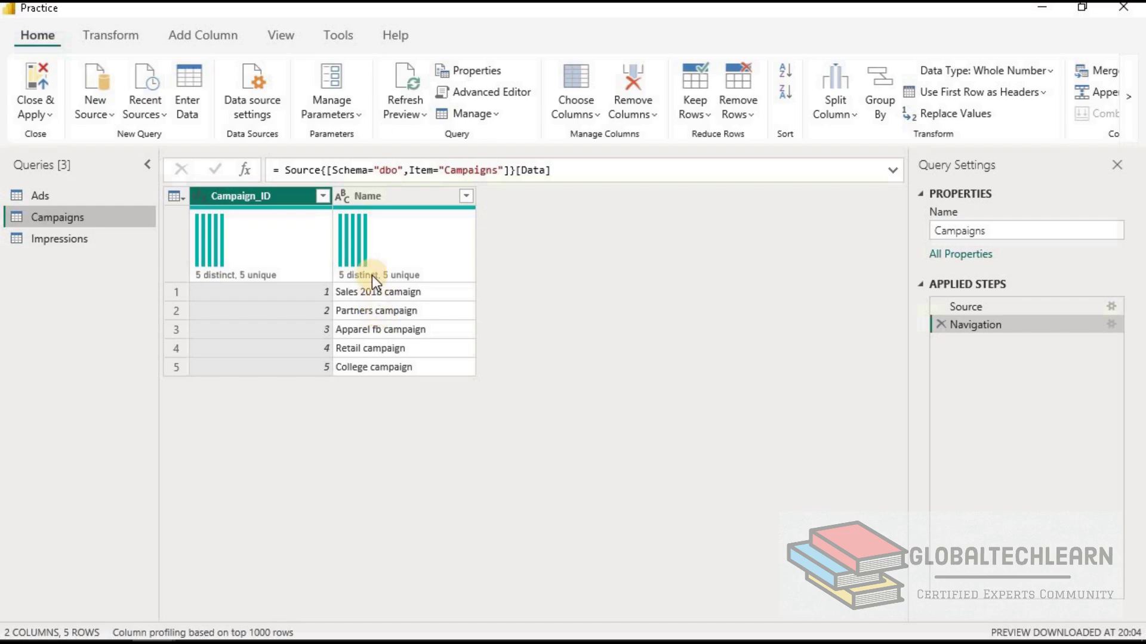
left_click(40, 196)
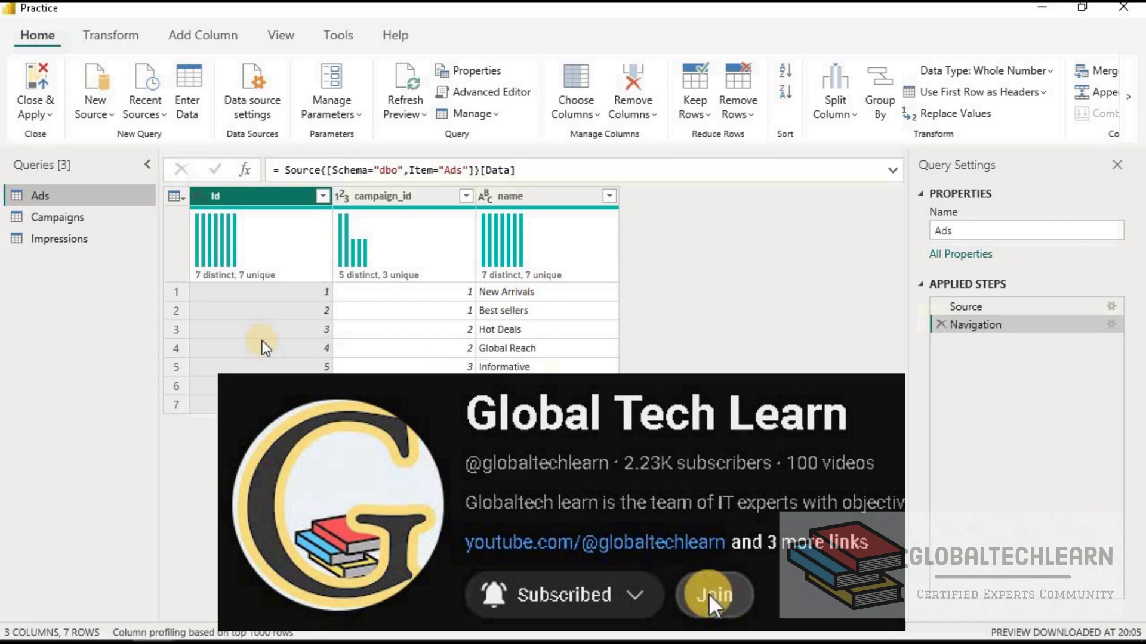
left_click(52, 239)
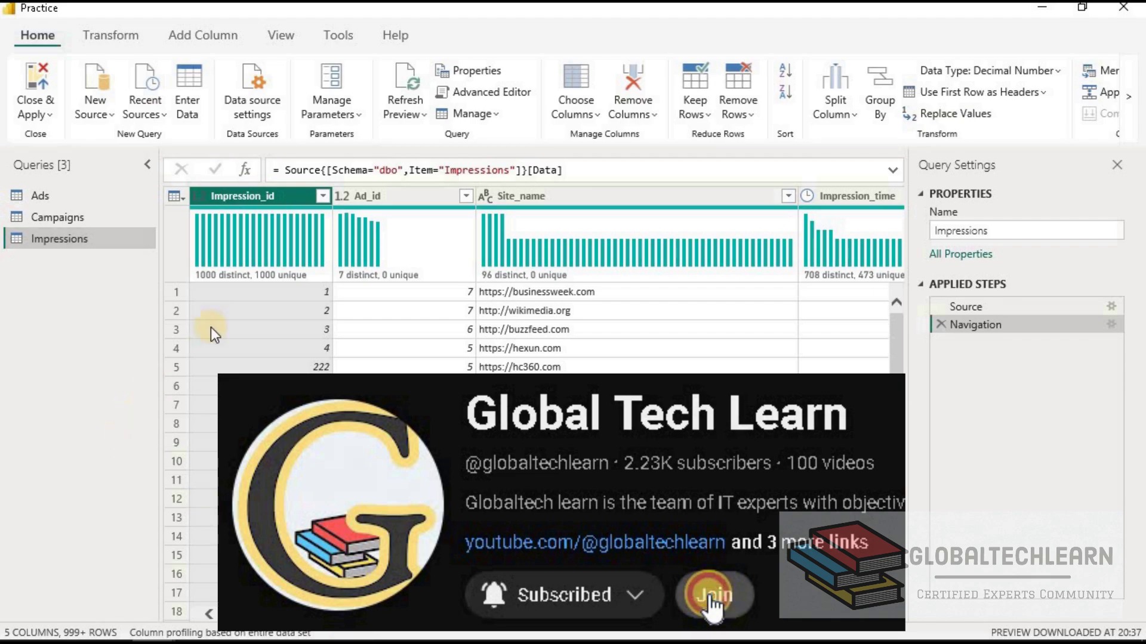
- Select the Ad_id and Site_name columns in Impressions
left_click(271, 196)
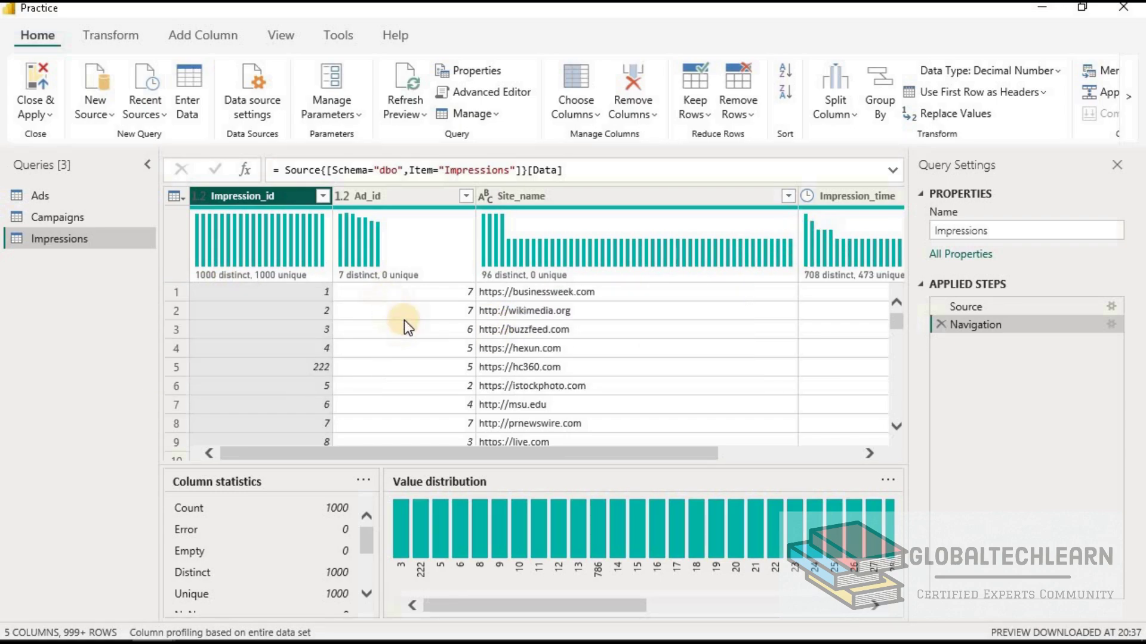
left_click(402, 200)
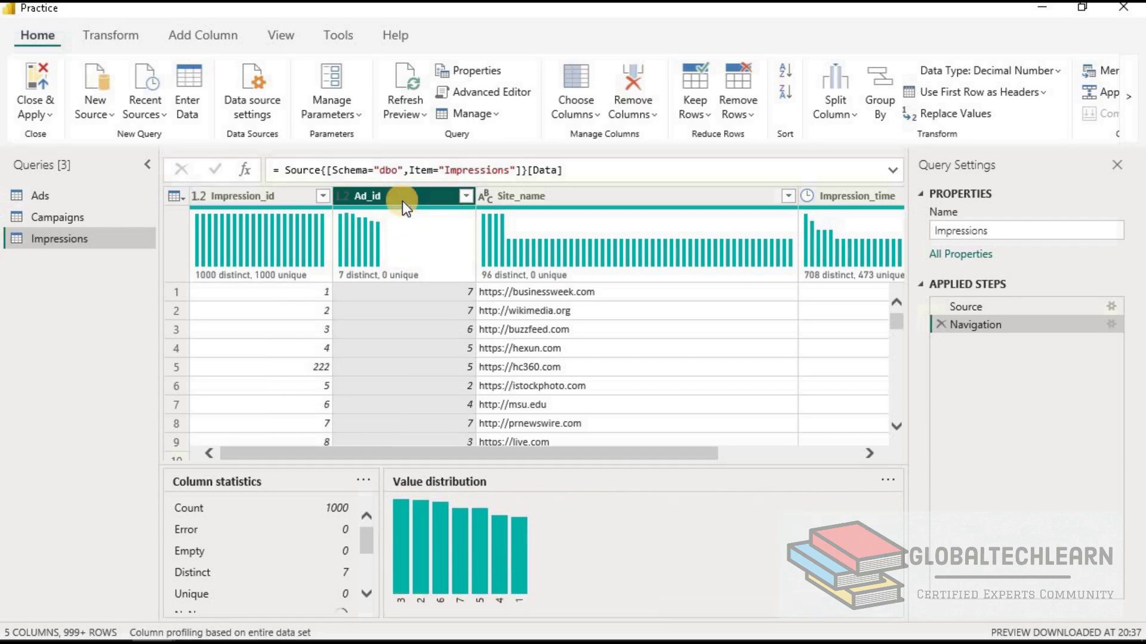
left_click(568, 198, "ctrl")
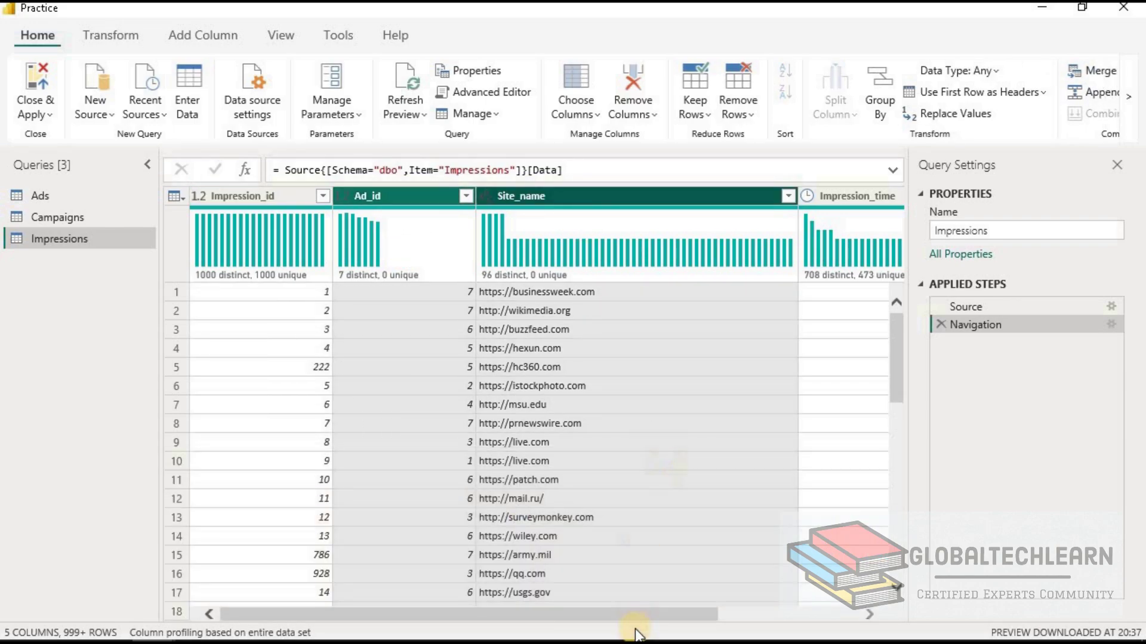
- Group Impressions by Ad_id, Site_name and Impression_date with a Count Rows column named Count
left_click_drag(653, 618, 835, 621)
left_click(792, 197, "ctrl")
left_click_drag(604, 613, 449, 621)
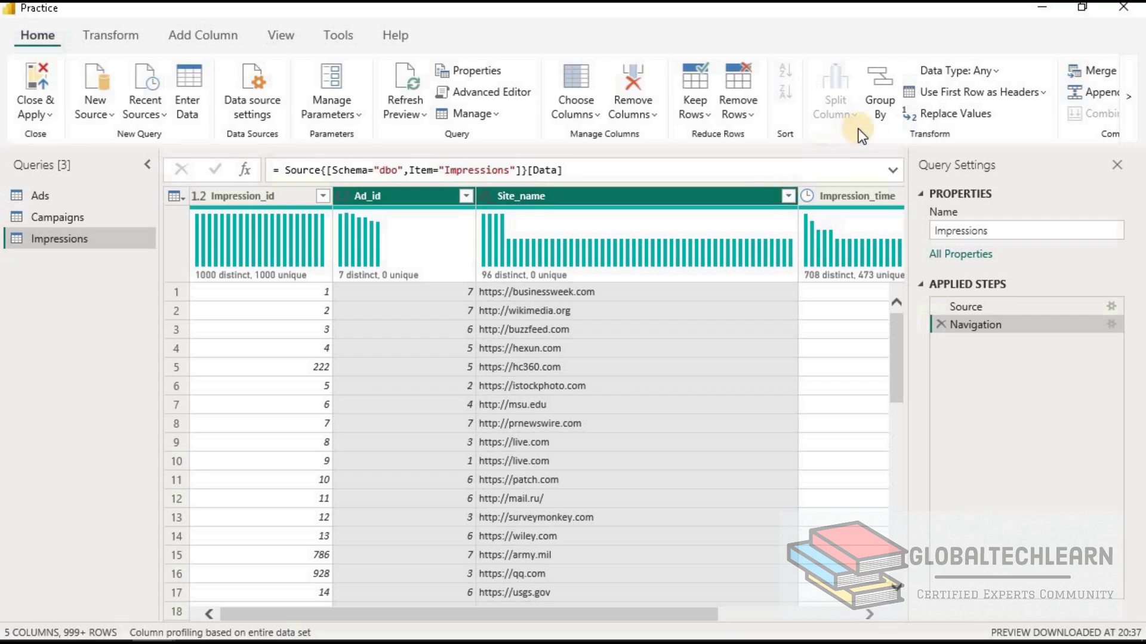
left_click(881, 93)
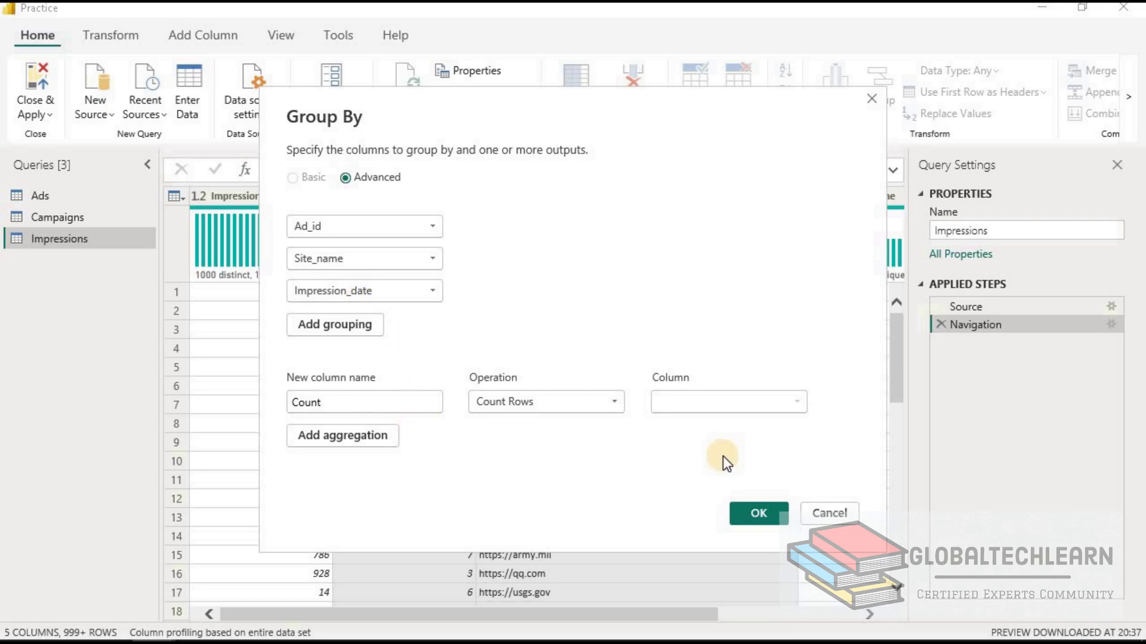
left_click(760, 517)
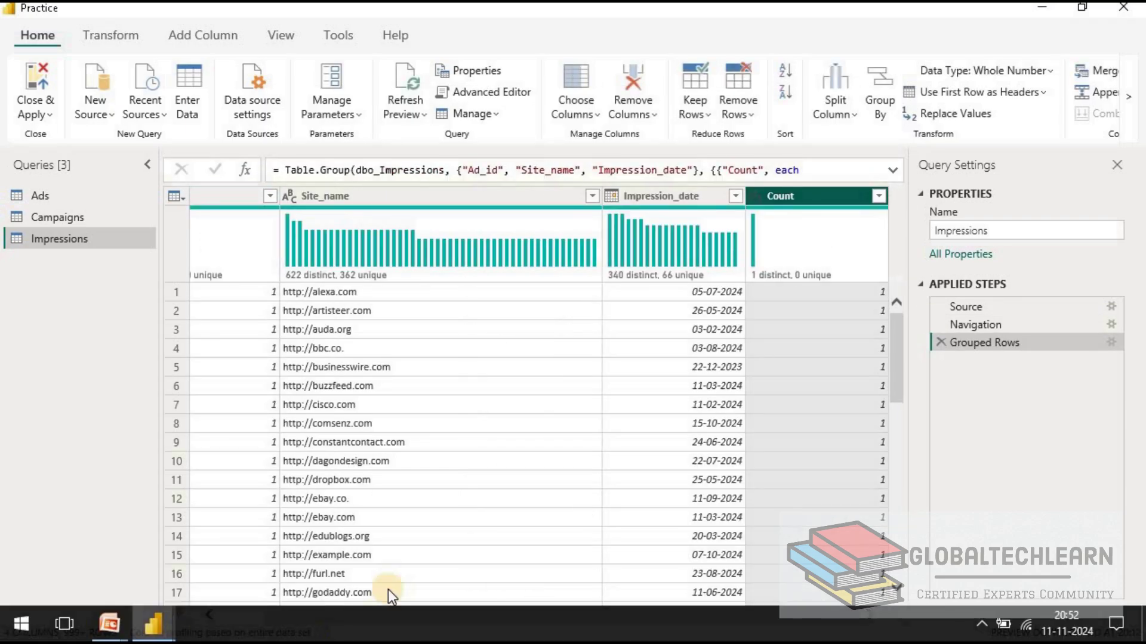
- Apply the grouped Impressions query to the model with Close & Apply > Apply
left_click_drag(320, 617, 248, 620)
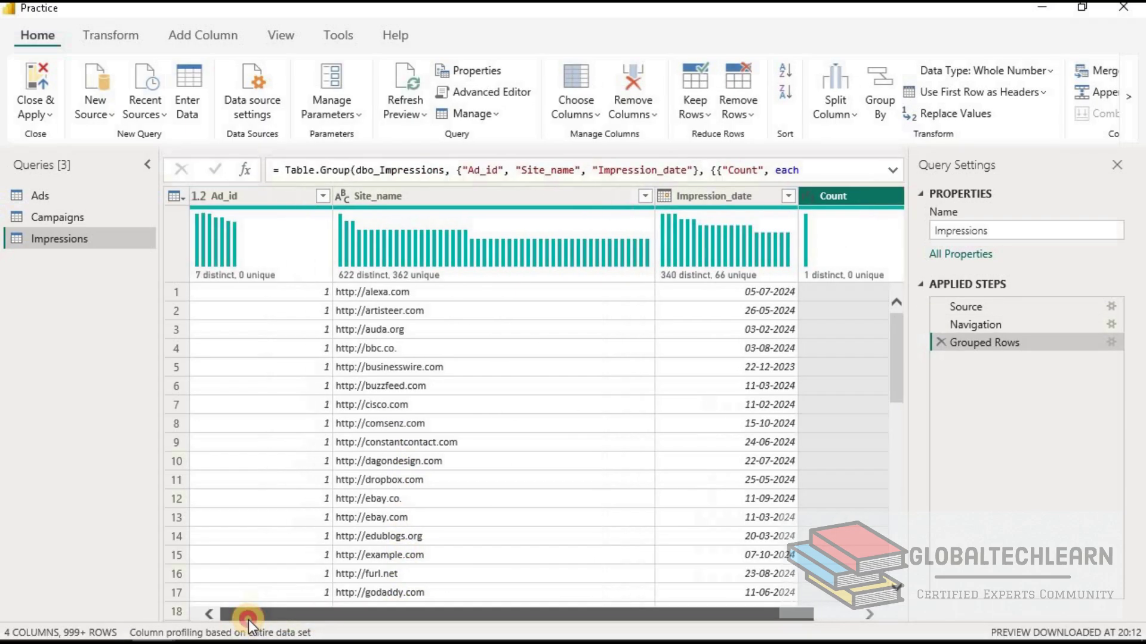
left_click(346, 280)
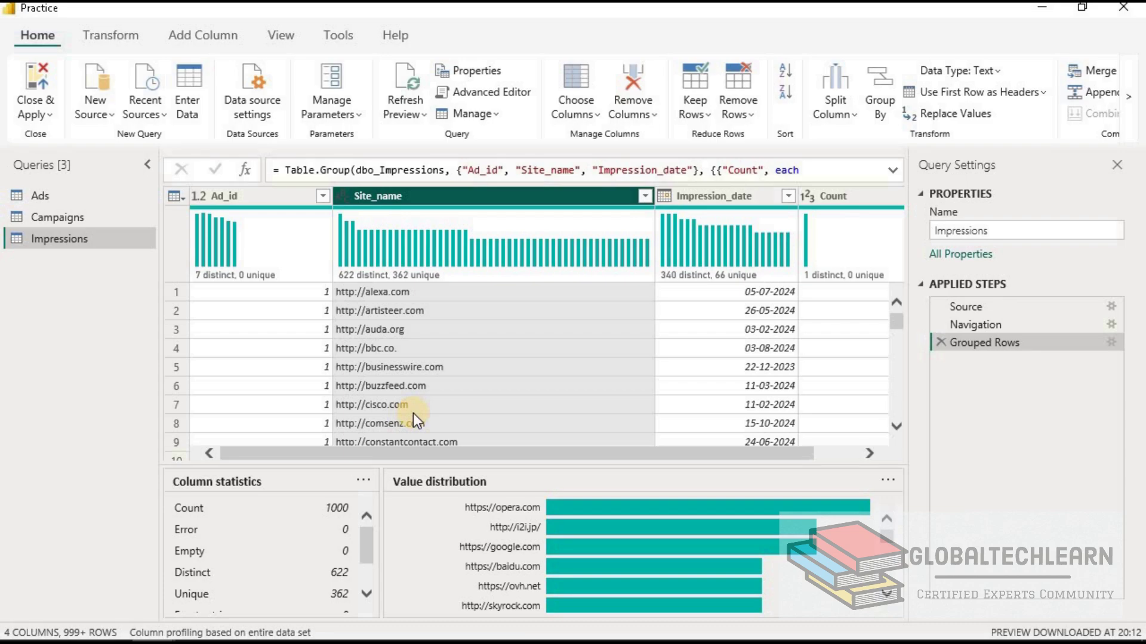
left_click(46, 113)
left_click(55, 163)
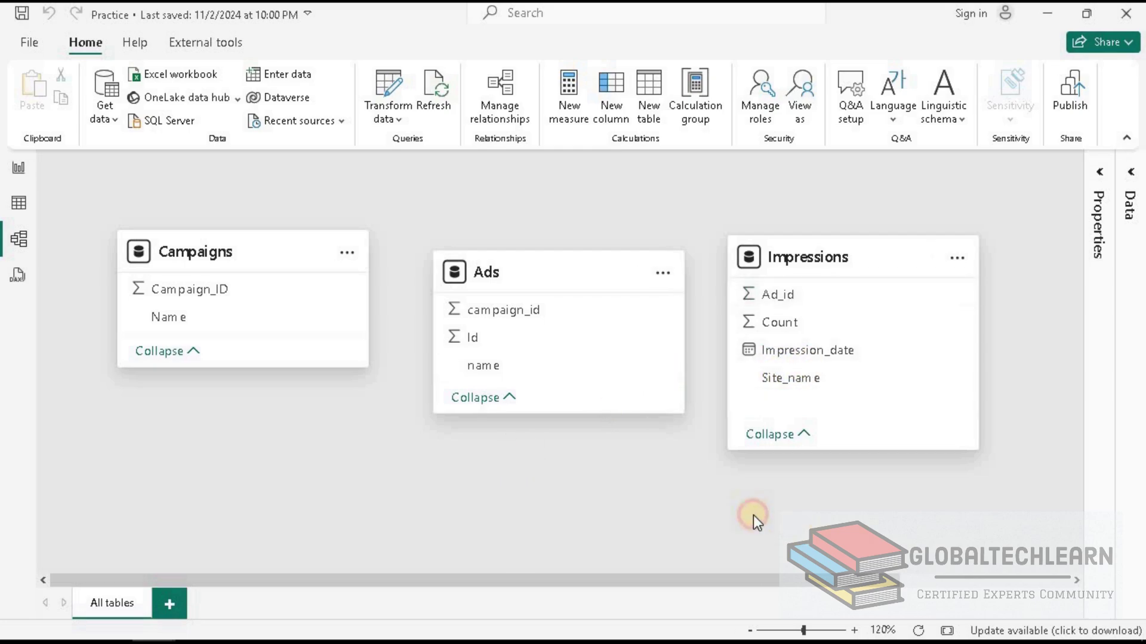
- Relate Ads.Id to Impressions.Ad_id and Campaigns.Campaign_ID to Ads.campaign_id, both one-to-many
left_click(512, 337)
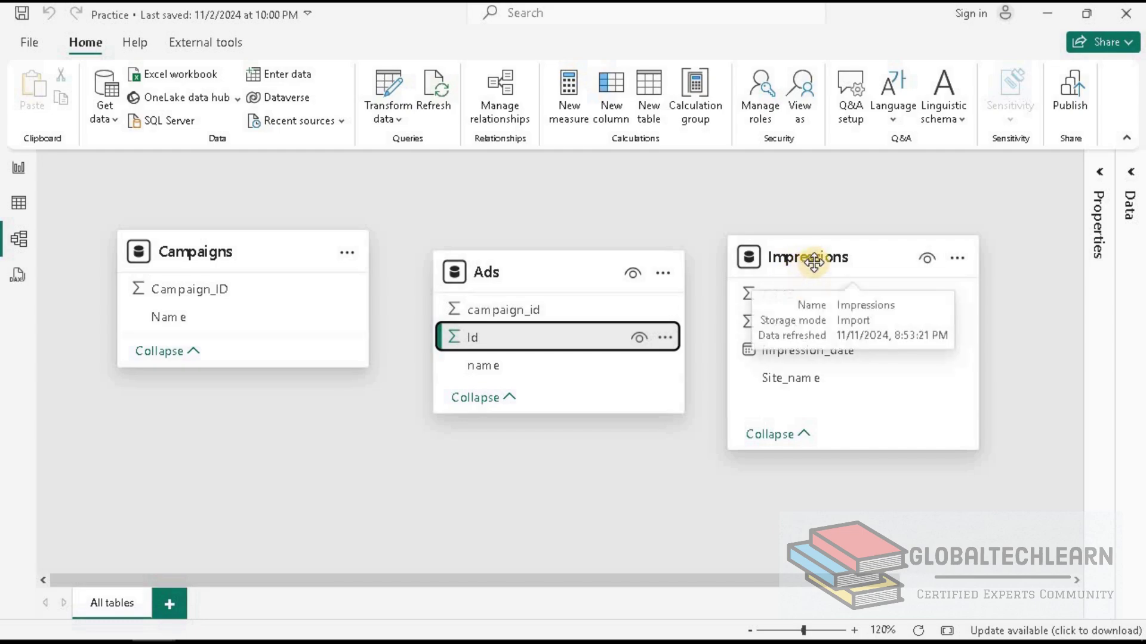
left_click_drag(561, 345, 788, 294)
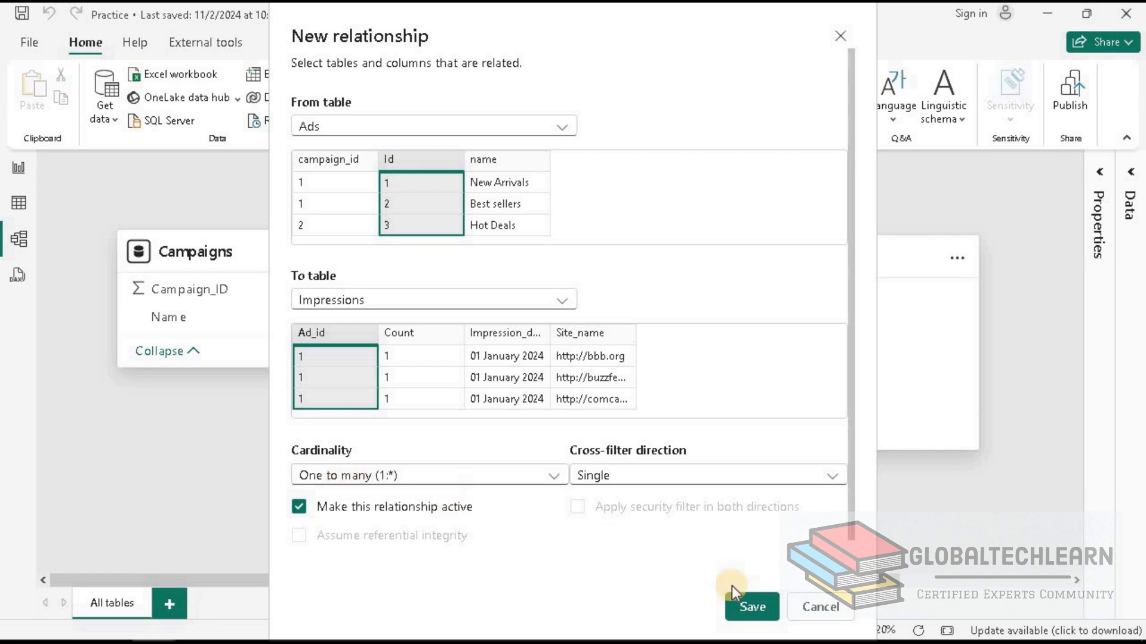
left_click(750, 609)
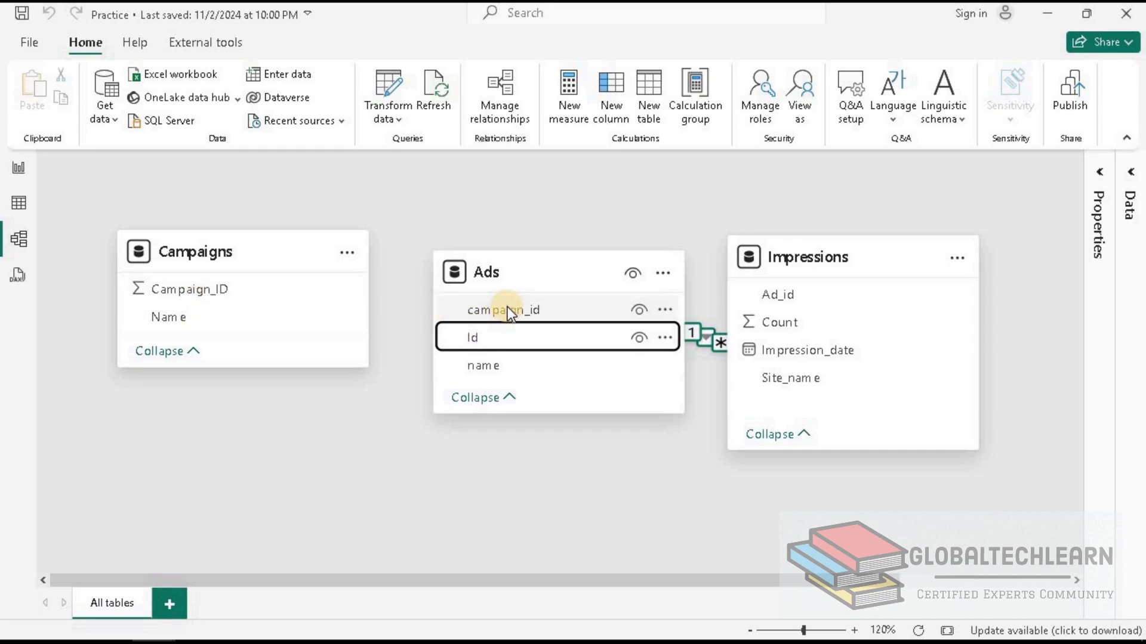
left_click_drag(230, 289, 514, 307)
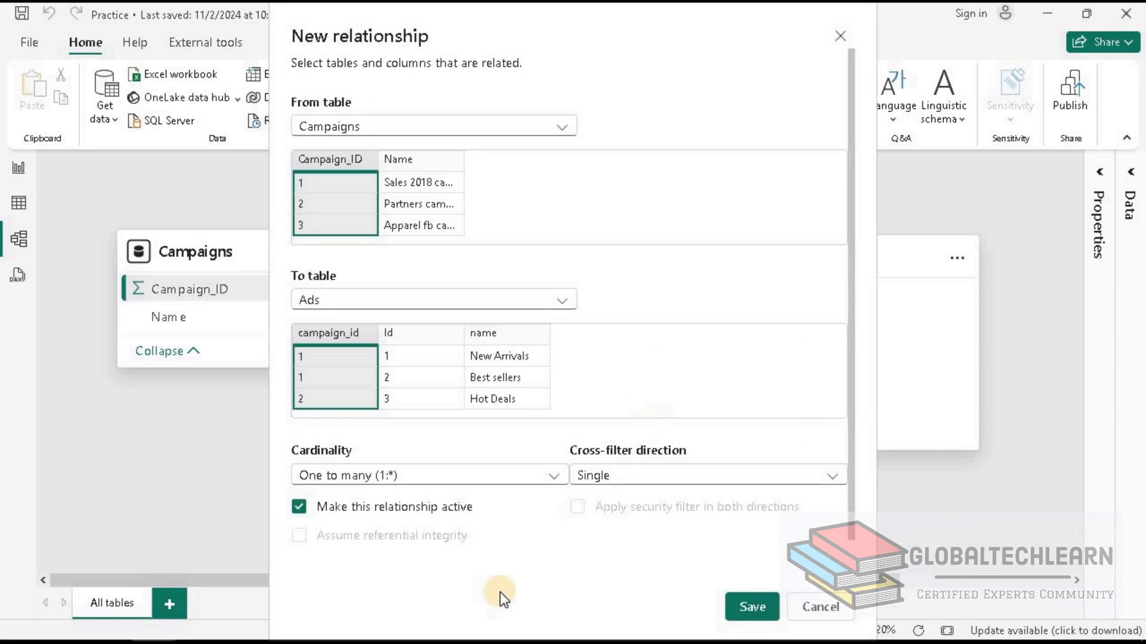
left_click(752, 607)
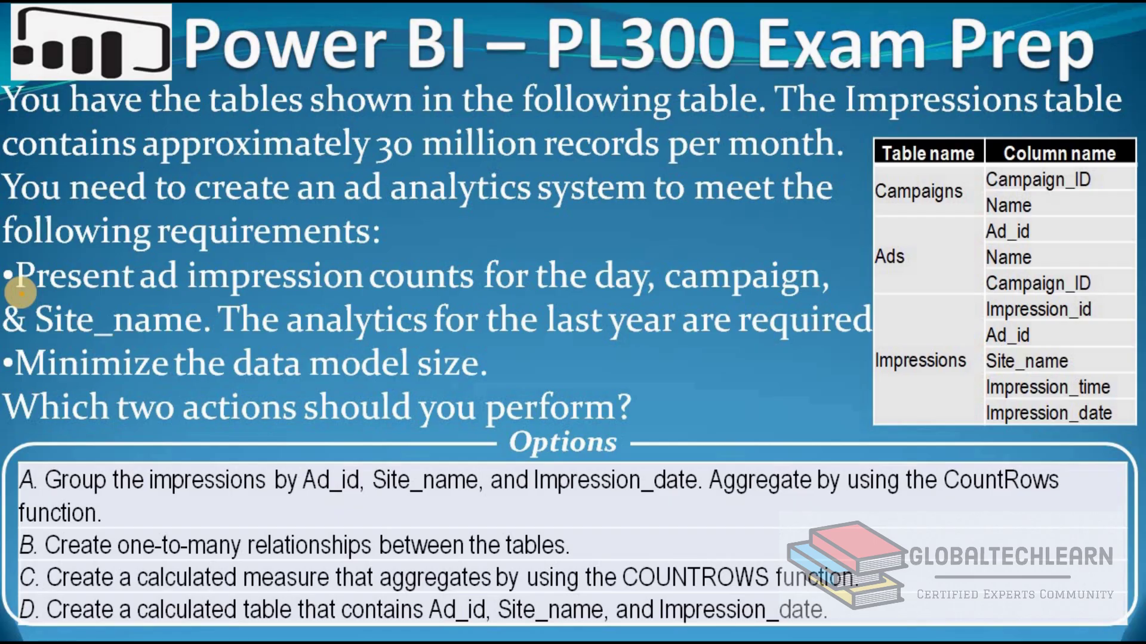
- Underline 'the day', 'campaign' and 'Site_name' on the question slide, then add a blank matrix visual
left_click_drag(528, 305, 734, 295)
left_click_drag(804, 293, 818, 292)
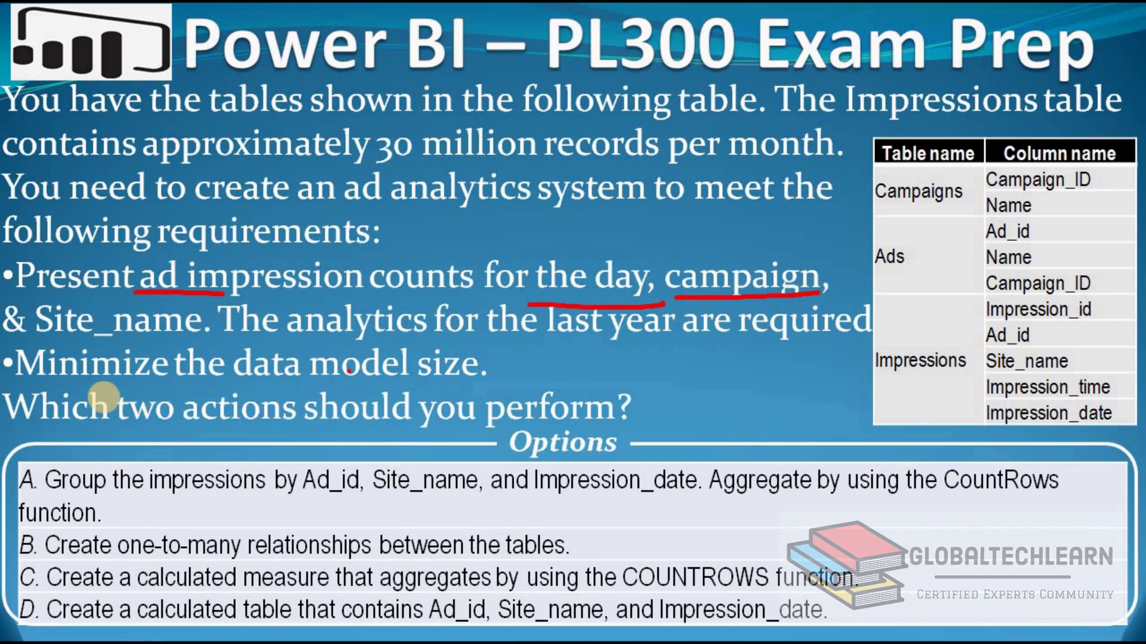
left_click_drag(46, 332, 182, 332)
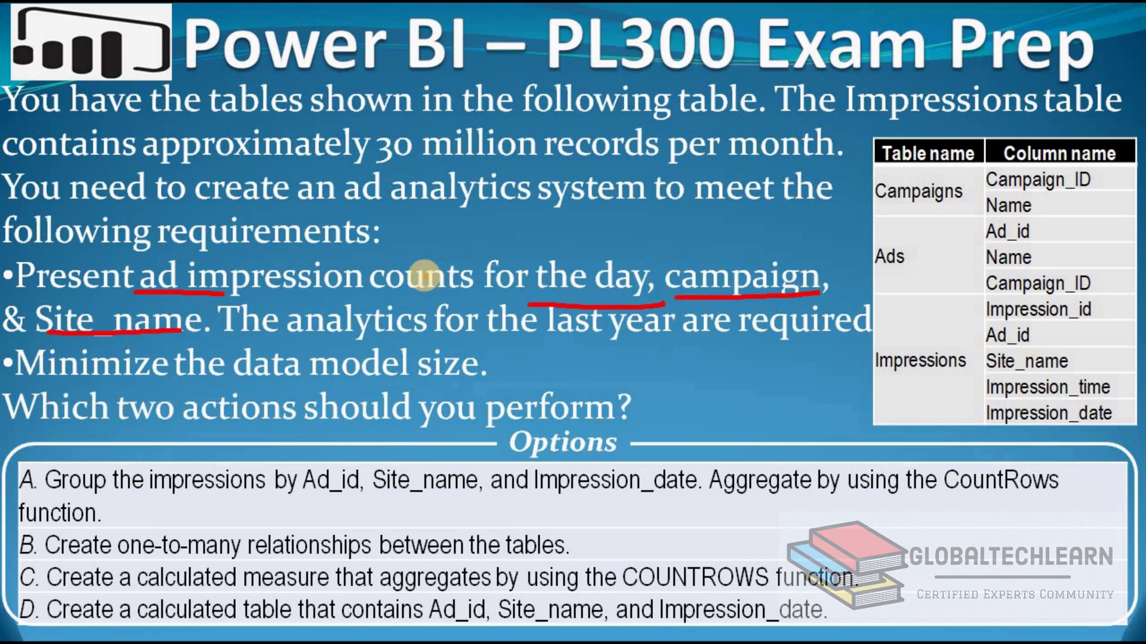
left_click(932, 306)
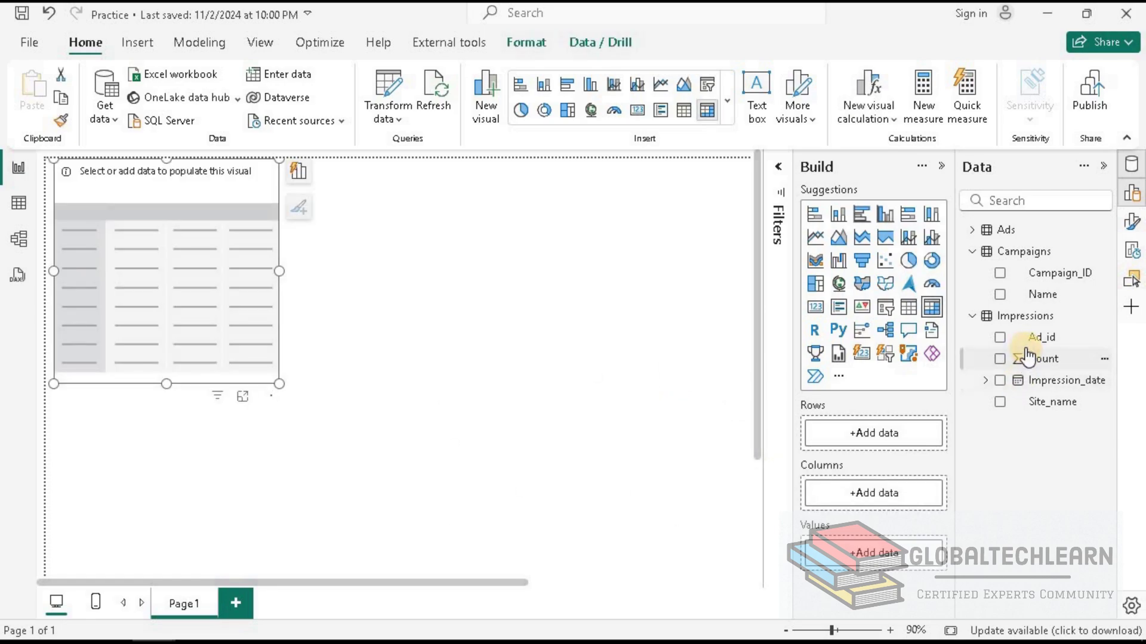
- Put campaign Name, ad name and Site_name in matrix rows, Count in values, Impression_date in columns
left_click(1000, 294)
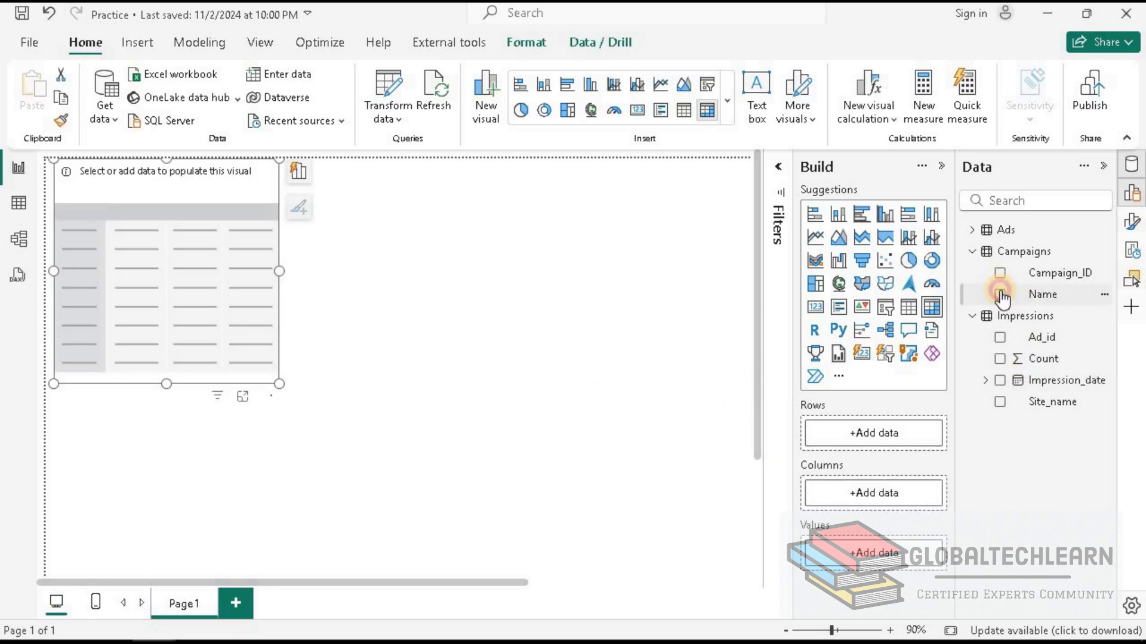
left_click(973, 231)
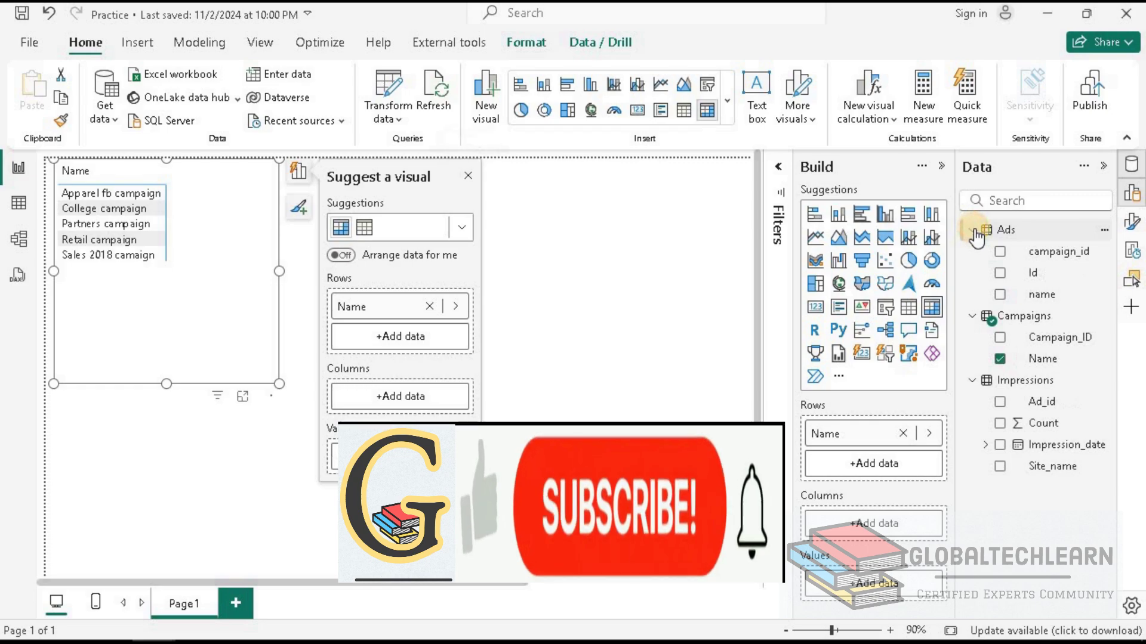
left_click(999, 294)
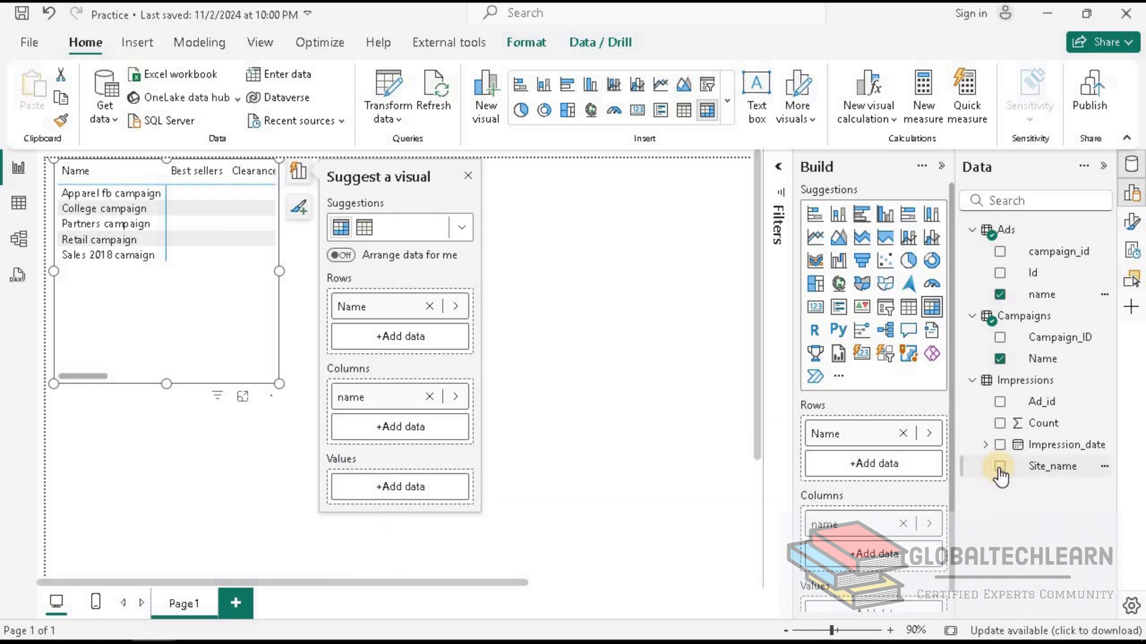
left_click(1077, 475)
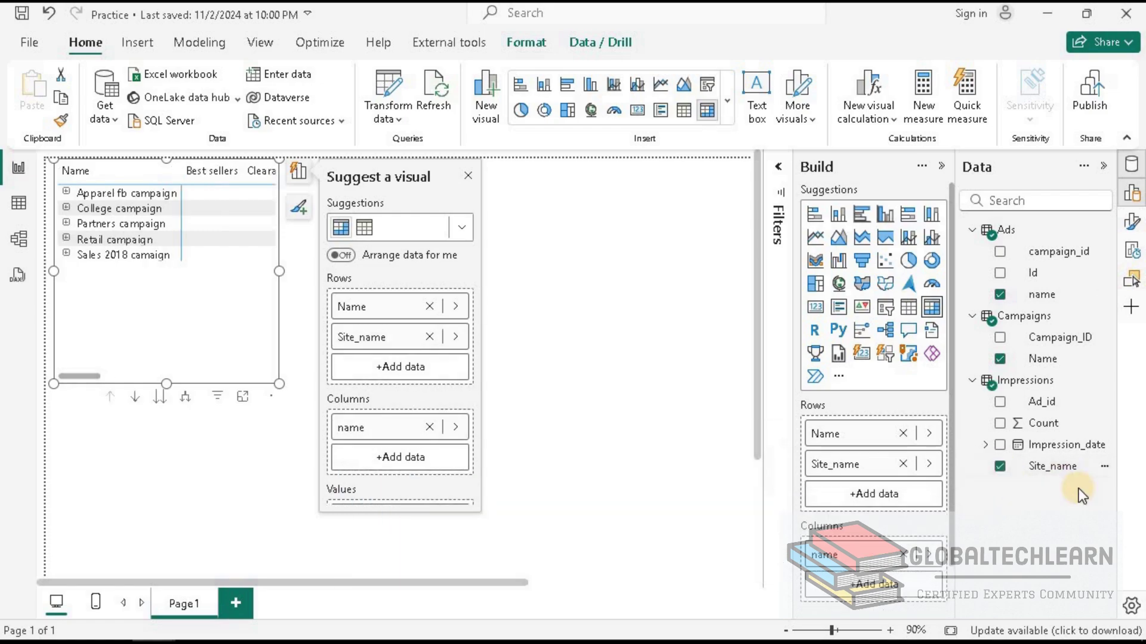
left_click_drag(949, 428, 947, 521)
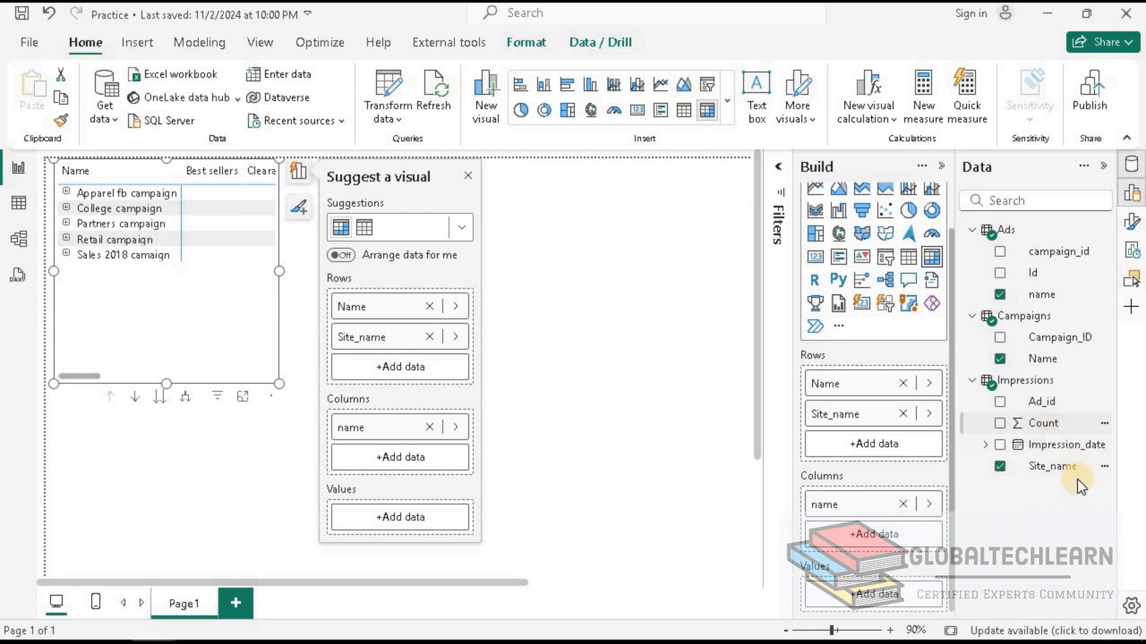
left_click_drag(1045, 425, 887, 599)
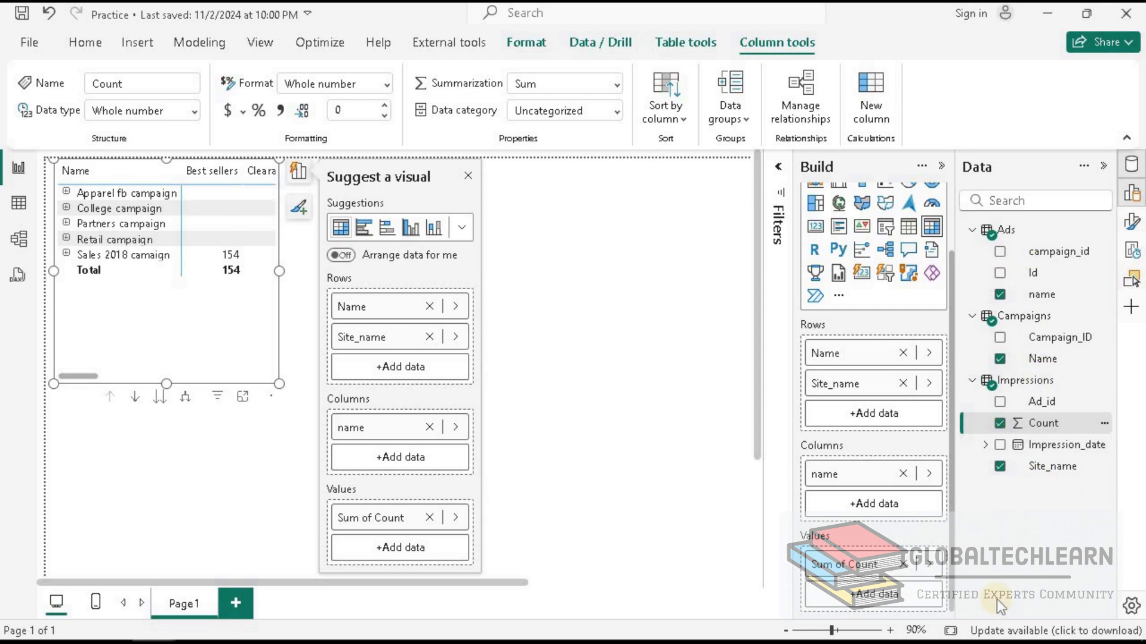
left_click_drag(1051, 453, 843, 416)
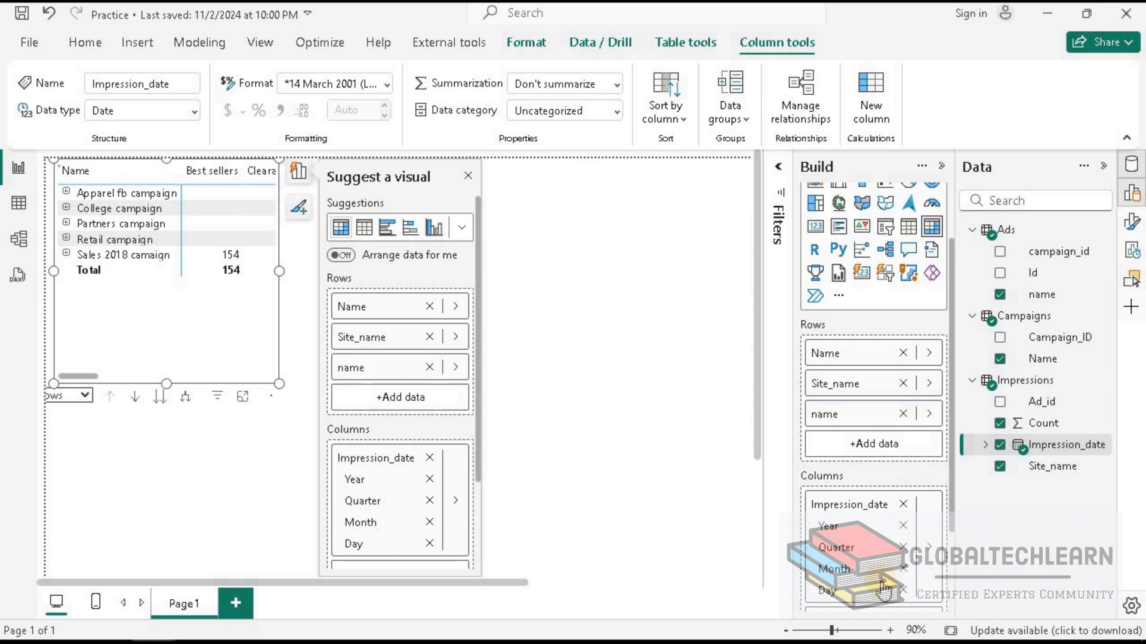
- Remove Year, Quarter and Month from the date columns so only days show, and enlarge the matrix
left_click(904, 528)
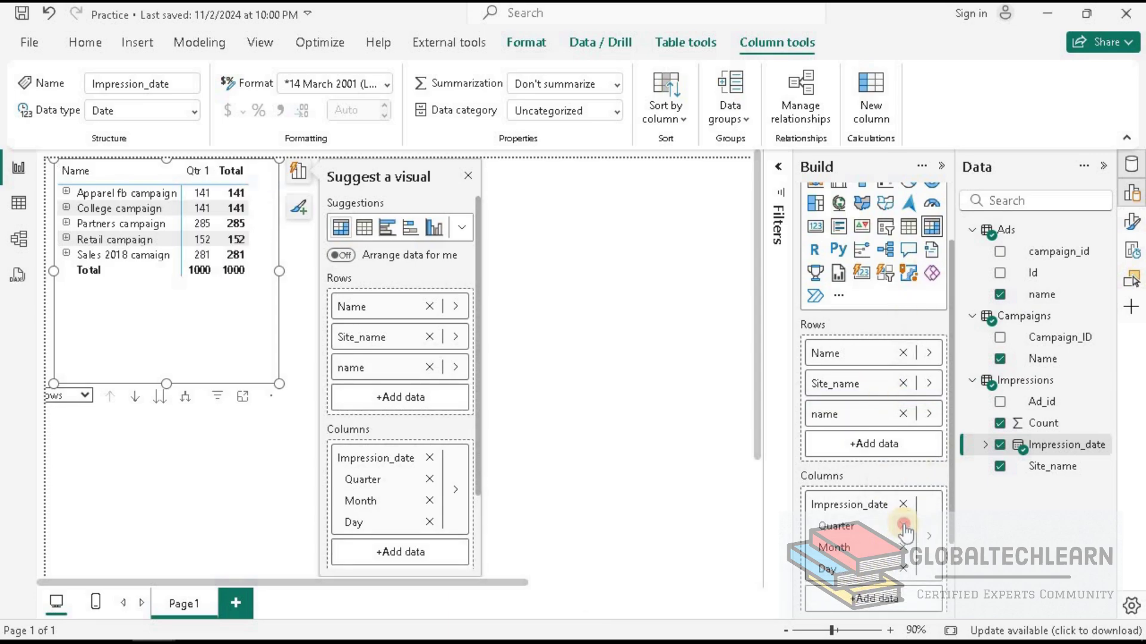
left_click(904, 528)
left_click(903, 526)
left_click_drag(280, 383, 652, 516)
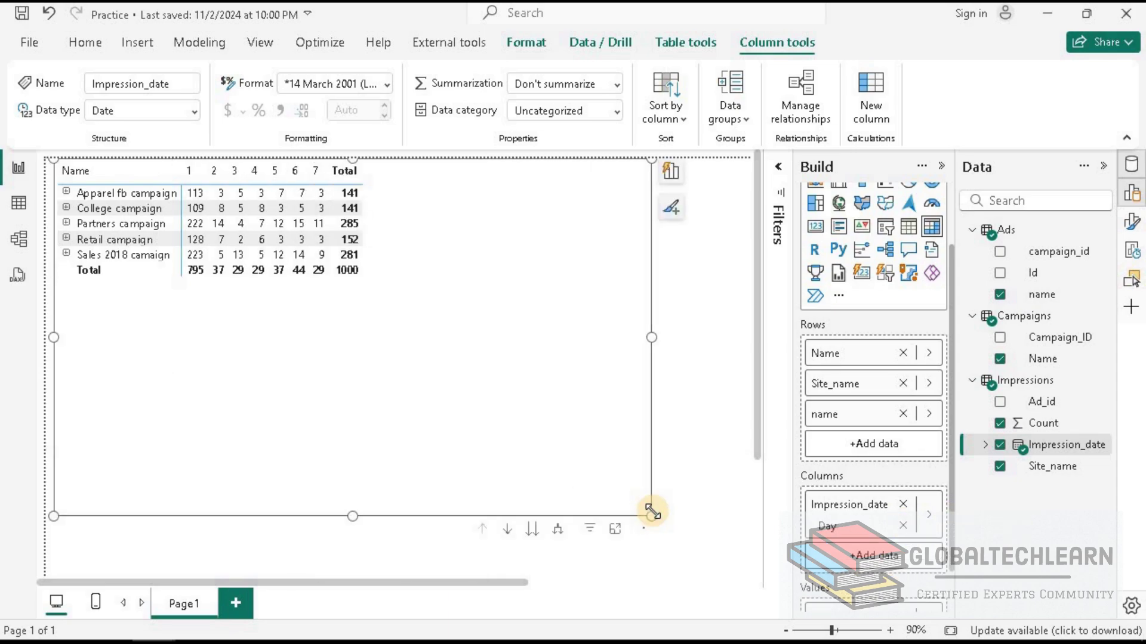
- Reorder rows to campaign, ad name, Site_name and expand the matrix down to site level
left_click(557, 530)
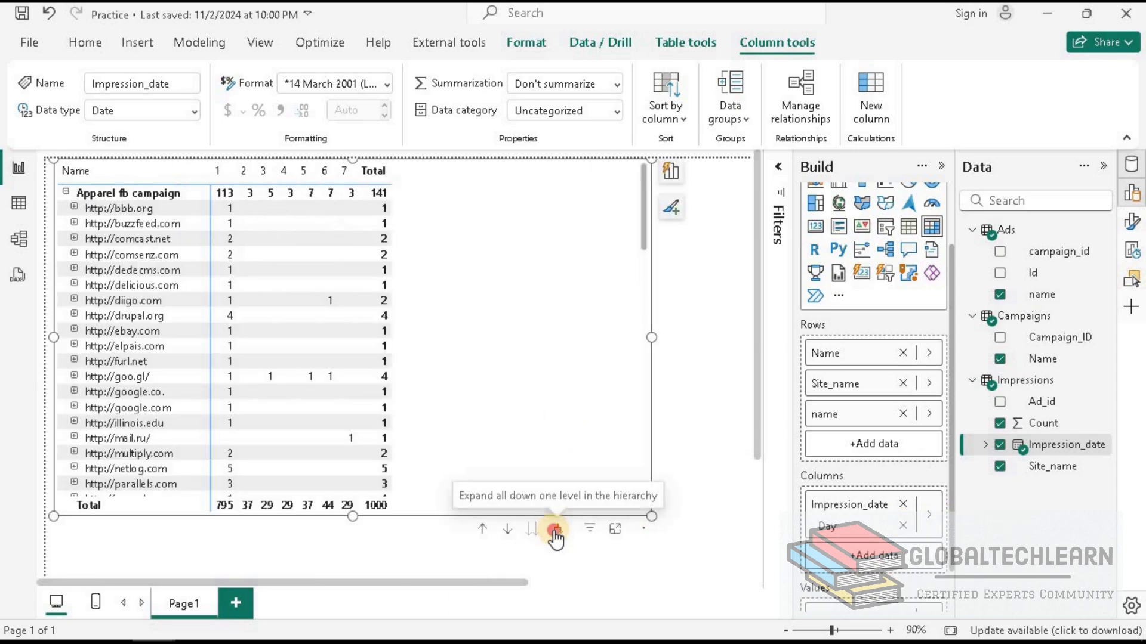
left_click_drag(834, 418, 1027, 401)
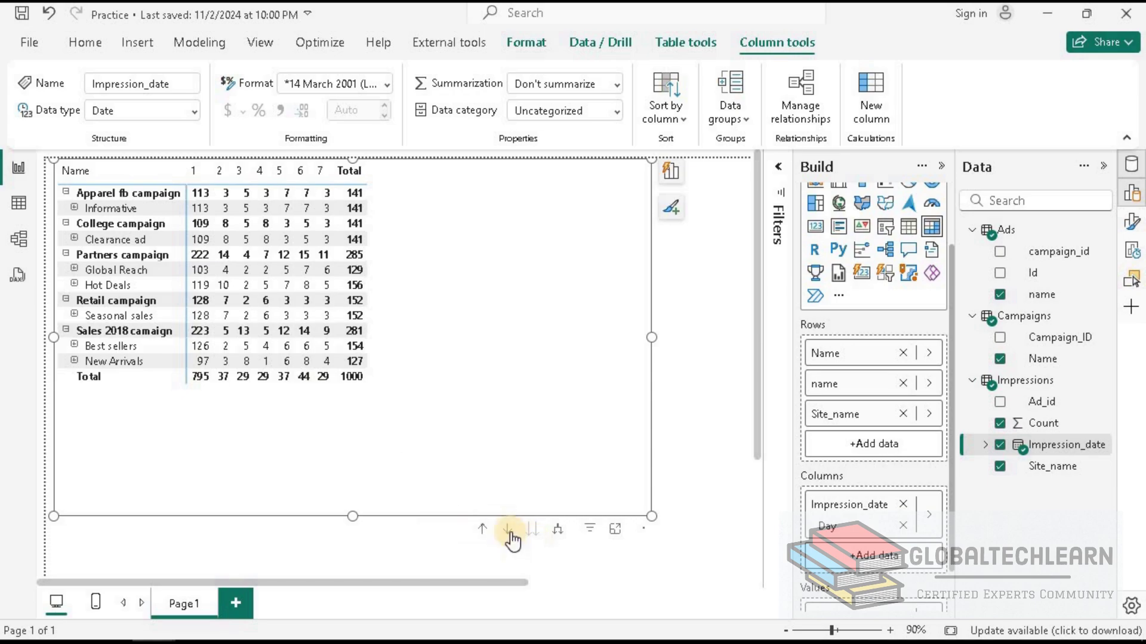
left_click(558, 529)
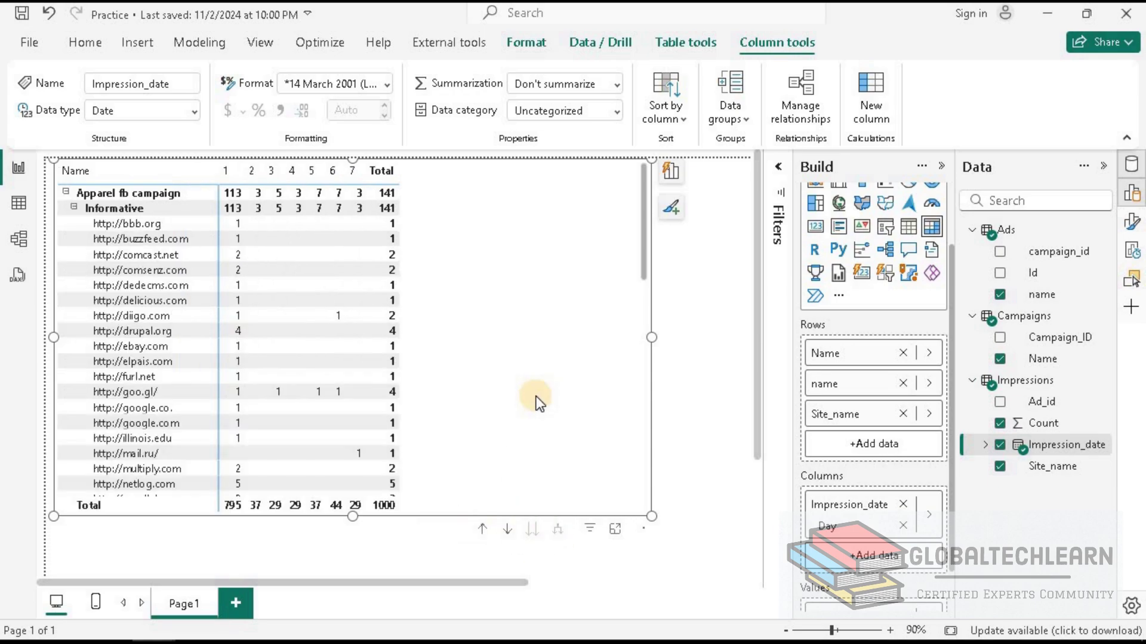